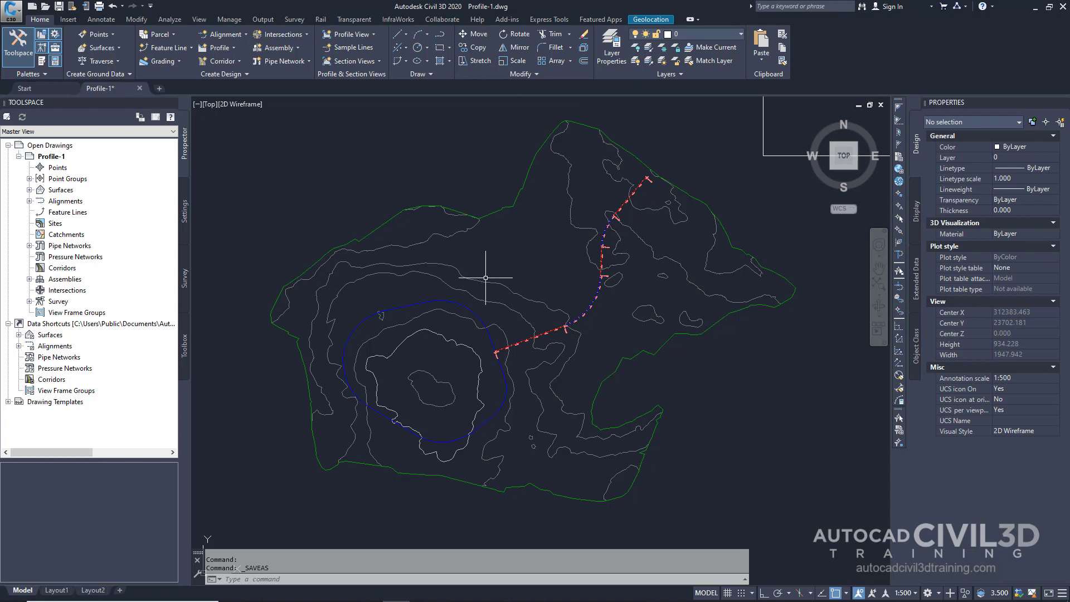
- Expand Surfaces, Alignments and Centerline Alignments in Prospector to show EG and First Street
left_click(30, 189)
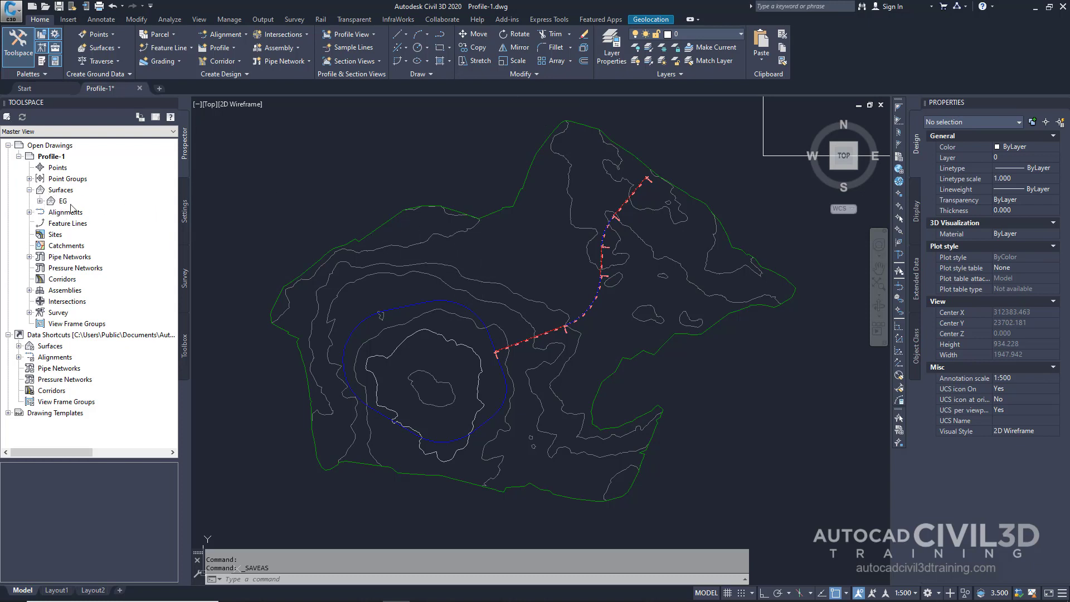
left_click(29, 213)
left_click(40, 222)
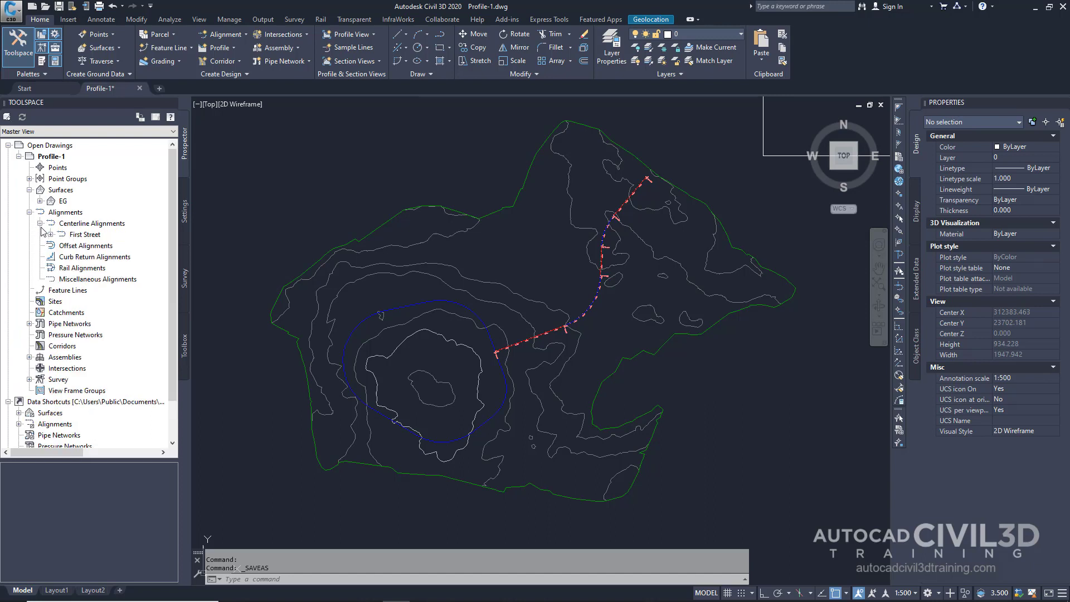
mouse_move(74, 236)
- Inspect the First Street centerline on the EG contours and frame it with the empty rectangle
scroll(495, 361, "up", 5)
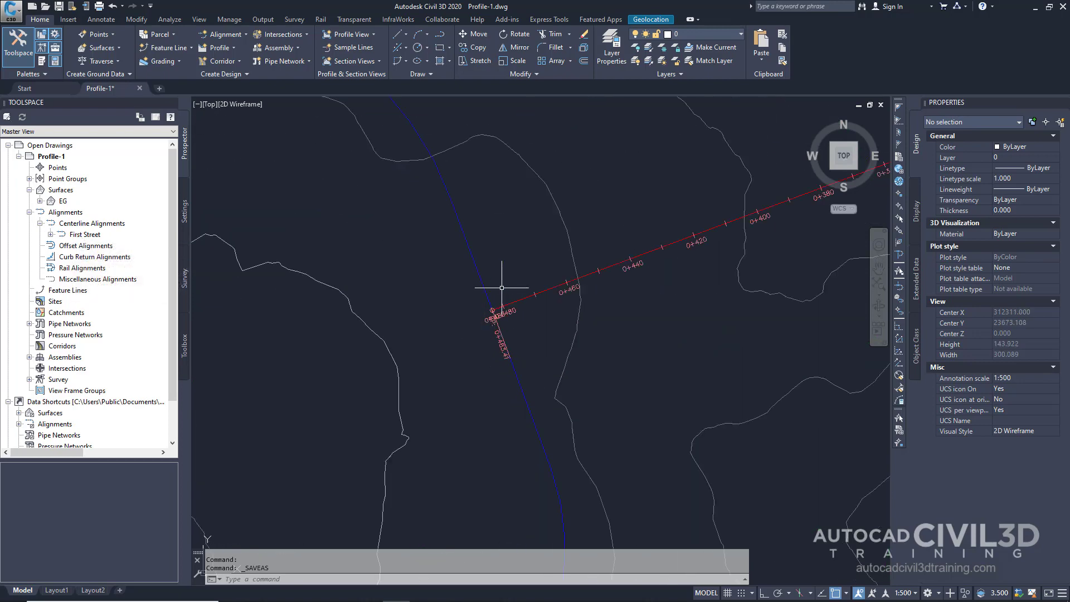
scroll(501, 301, "up", 3)
left_click(488, 318)
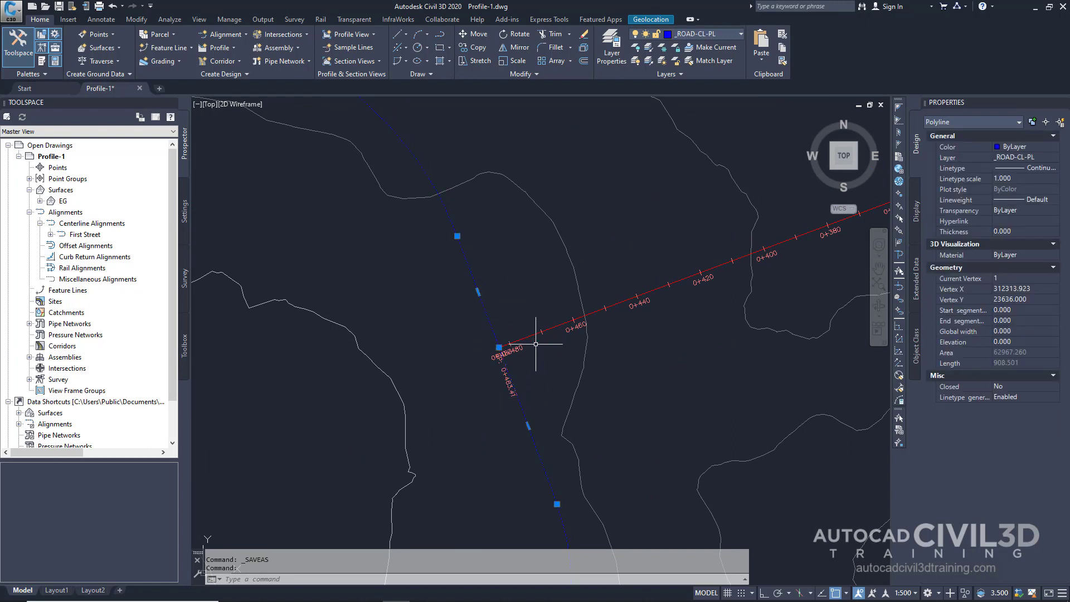
mouse_move(535, 344)
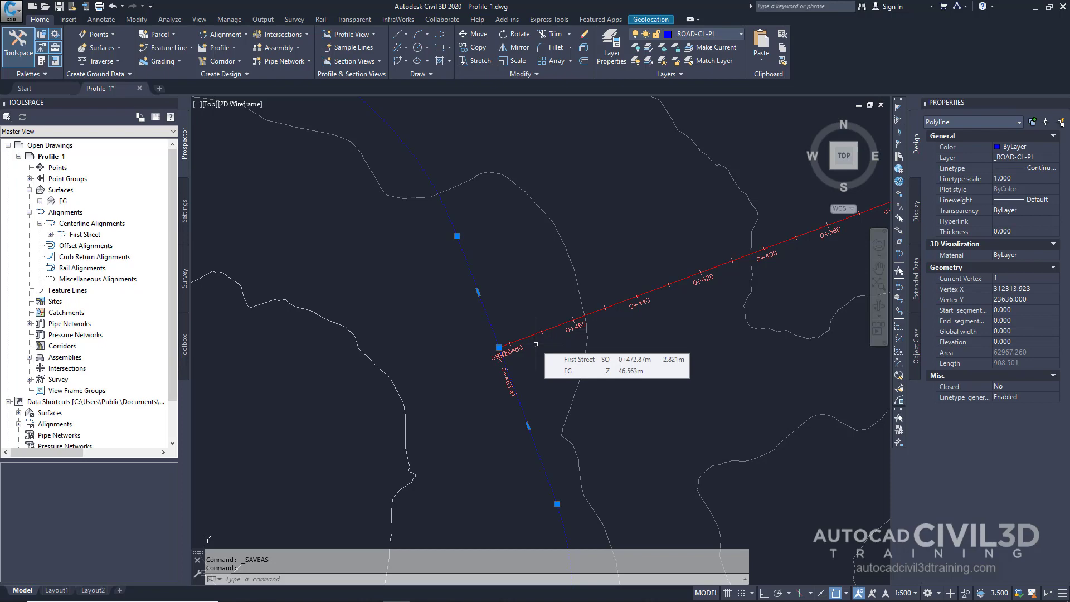
key("Escape")
scroll(535, 344, "down", 8)
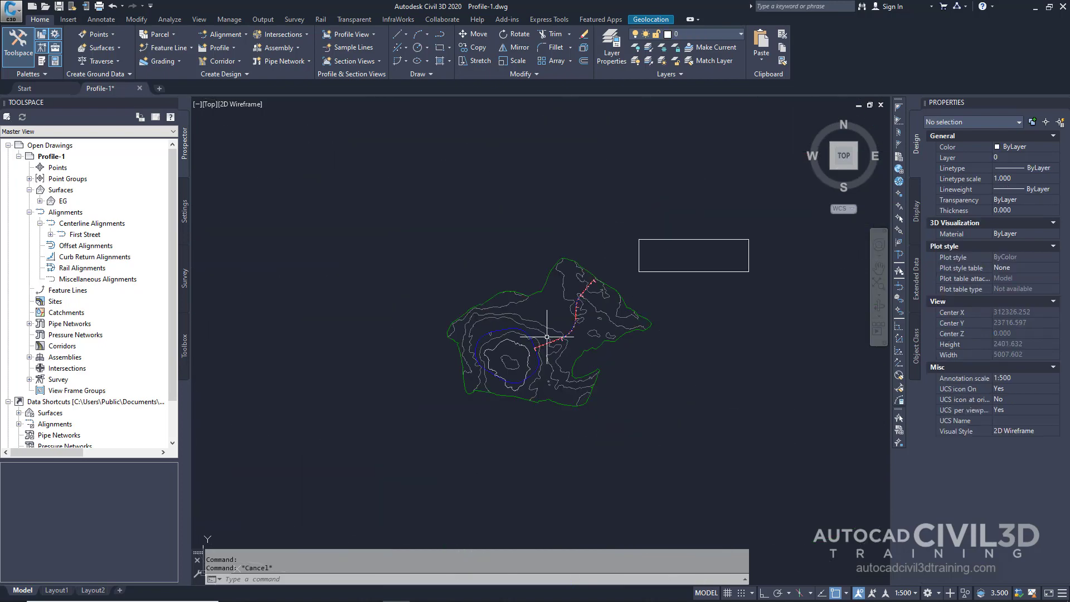
middle_click_drag(635, 362, 495, 365)
scroll(549, 355, "up", 4)
middle_click_drag(557, 351, 513, 375)
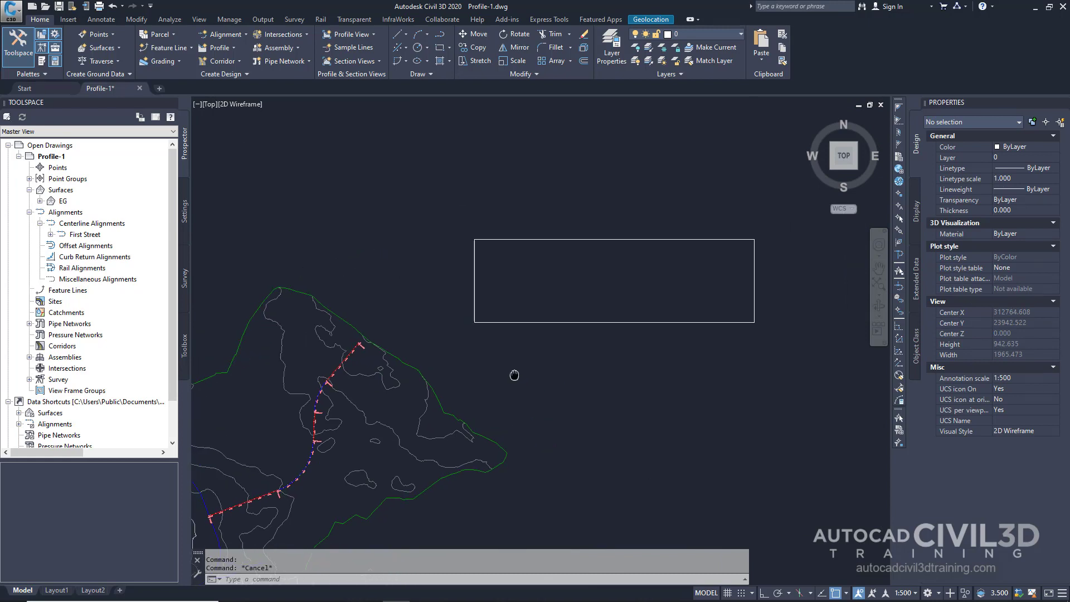
scroll(513, 375, "up", 1)
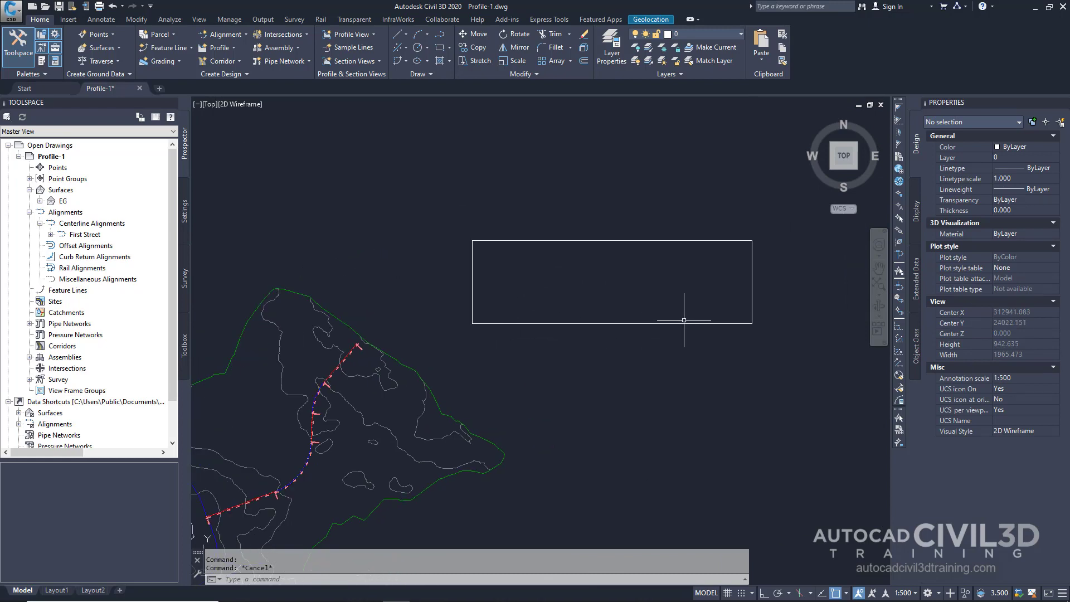
scroll(684, 320, "down", 2)
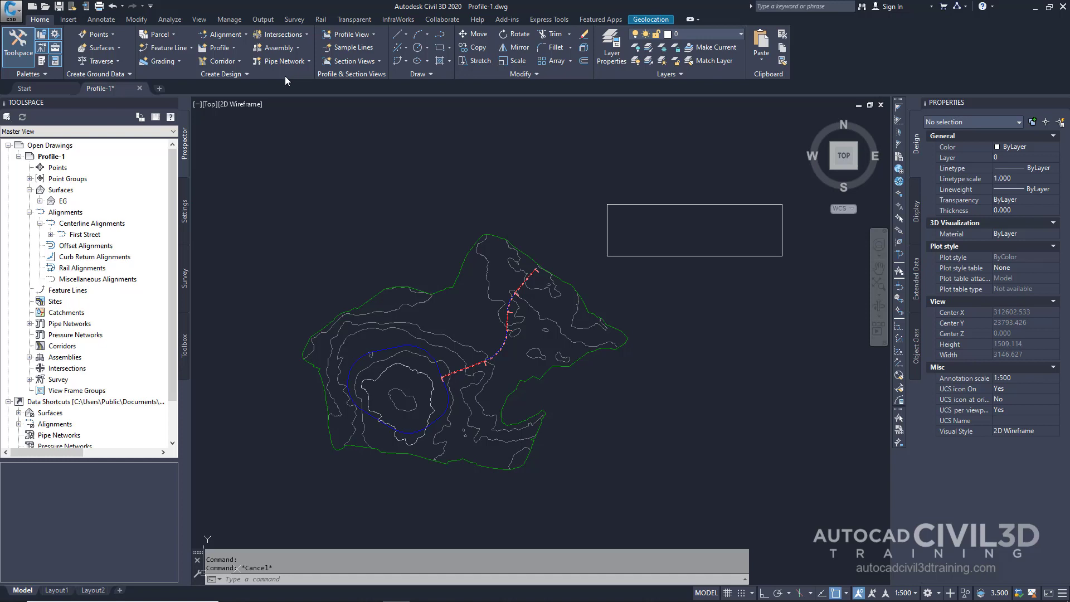
- Create an EG surface profile along First Street and continue to drawing it in a profile view
left_click(233, 47)
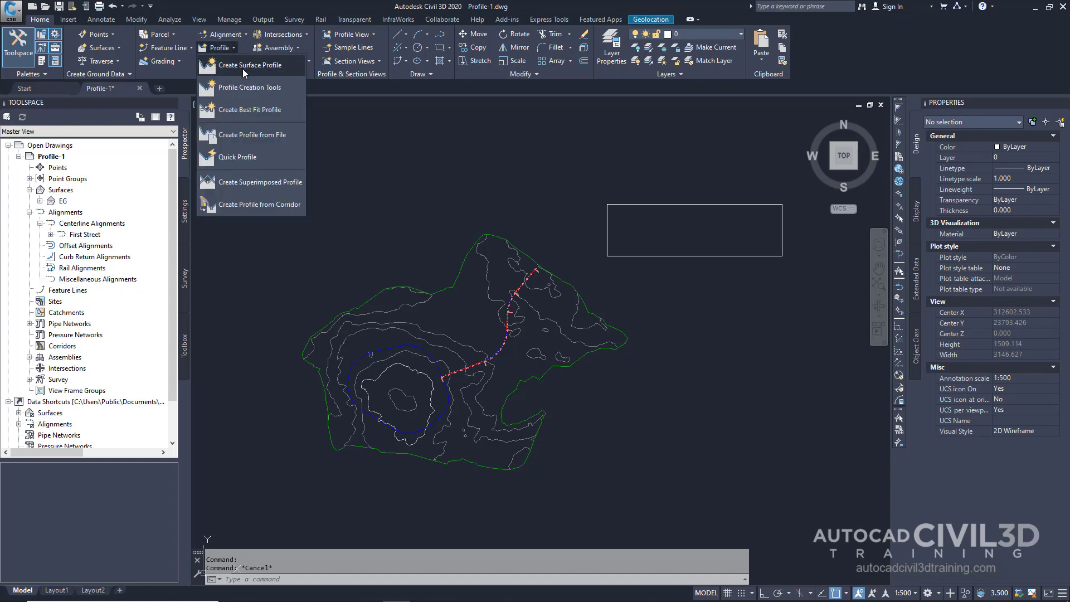
left_click(242, 66)
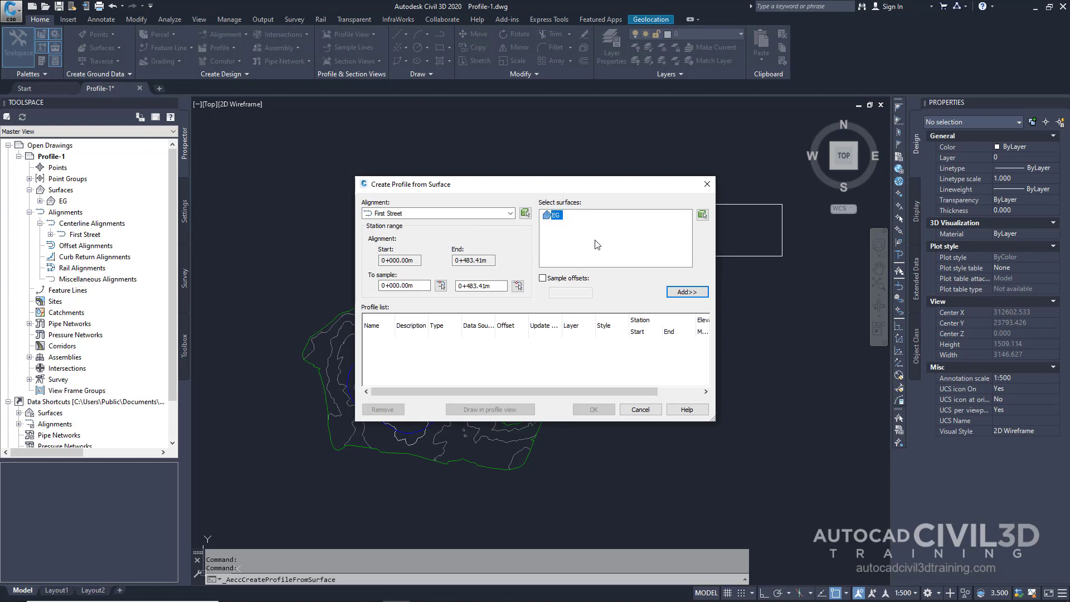
left_click(684, 293)
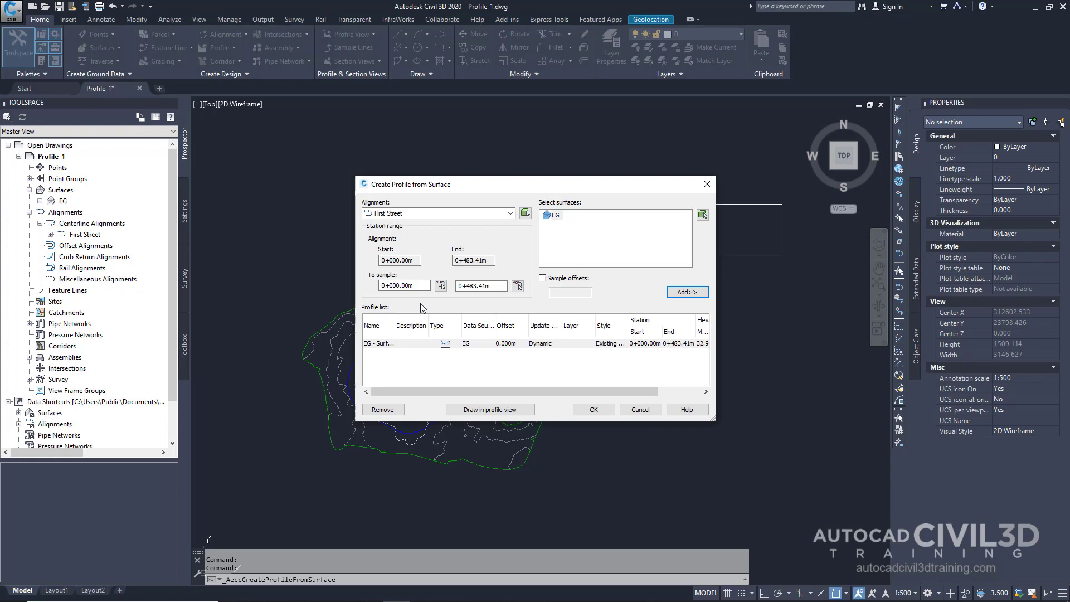
left_click(515, 410)
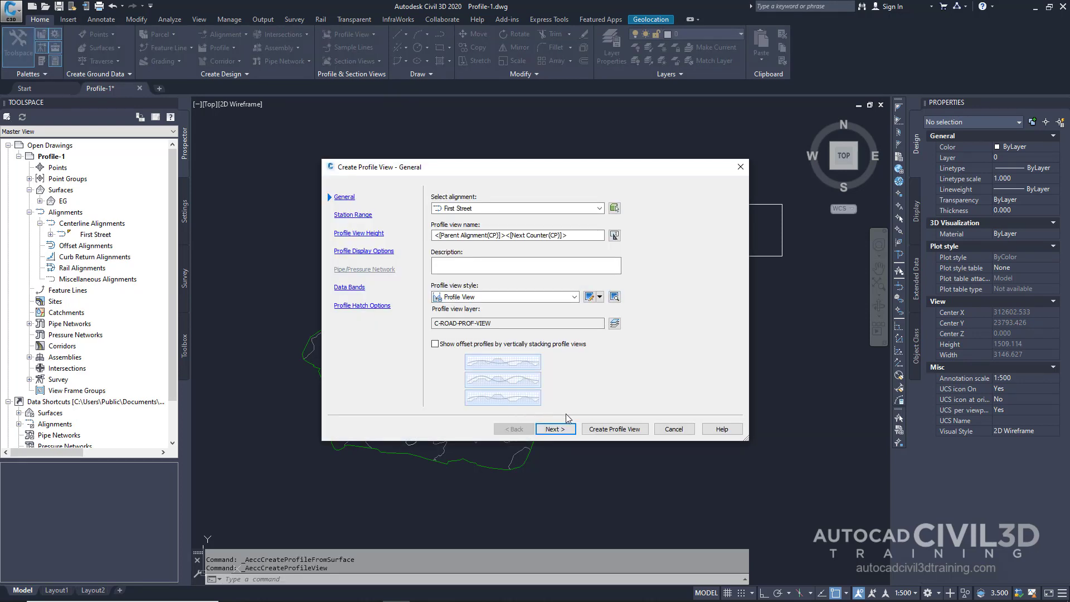
- Create the profile view with default settings at the rectangle's lower-left corner and inspect the red EG line
left_click(638, 429)
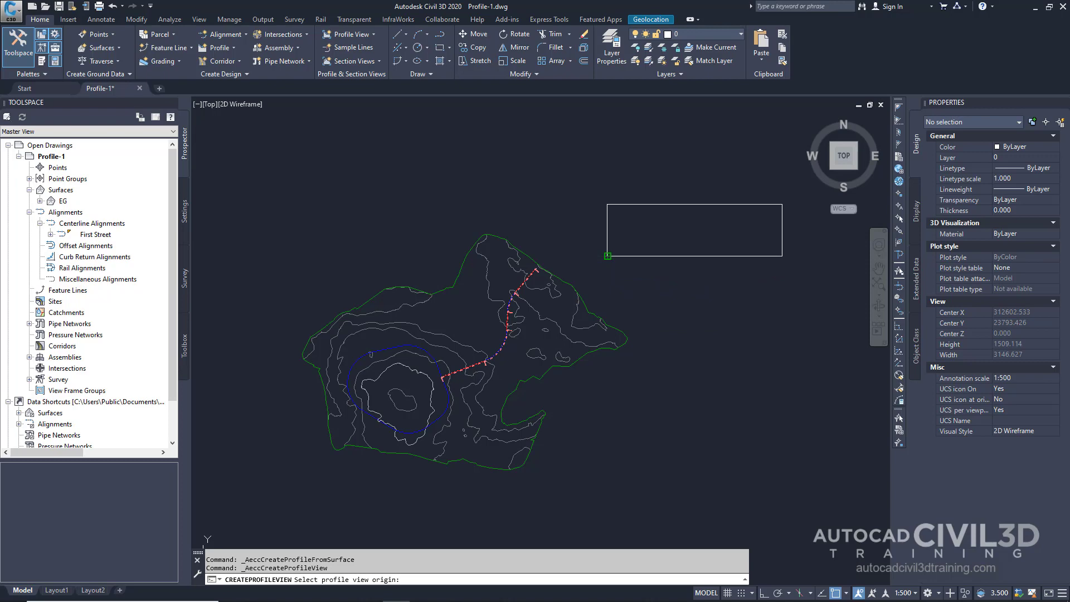
left_click(608, 256)
scroll(585, 357, "up", 4)
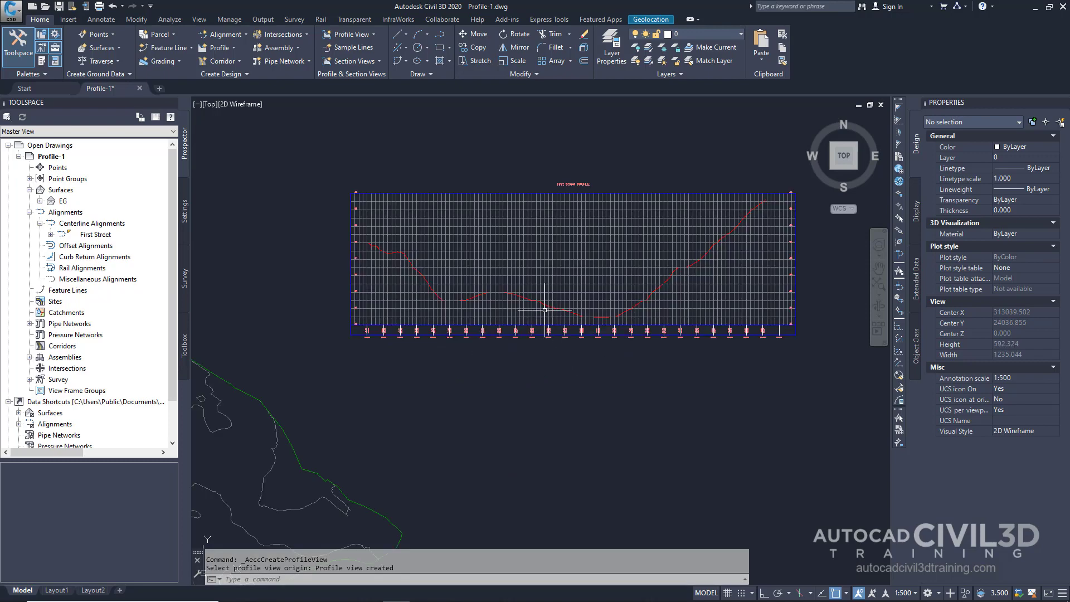
scroll(557, 301, "up", 2)
middle_click_drag(567, 291, 562, 354)
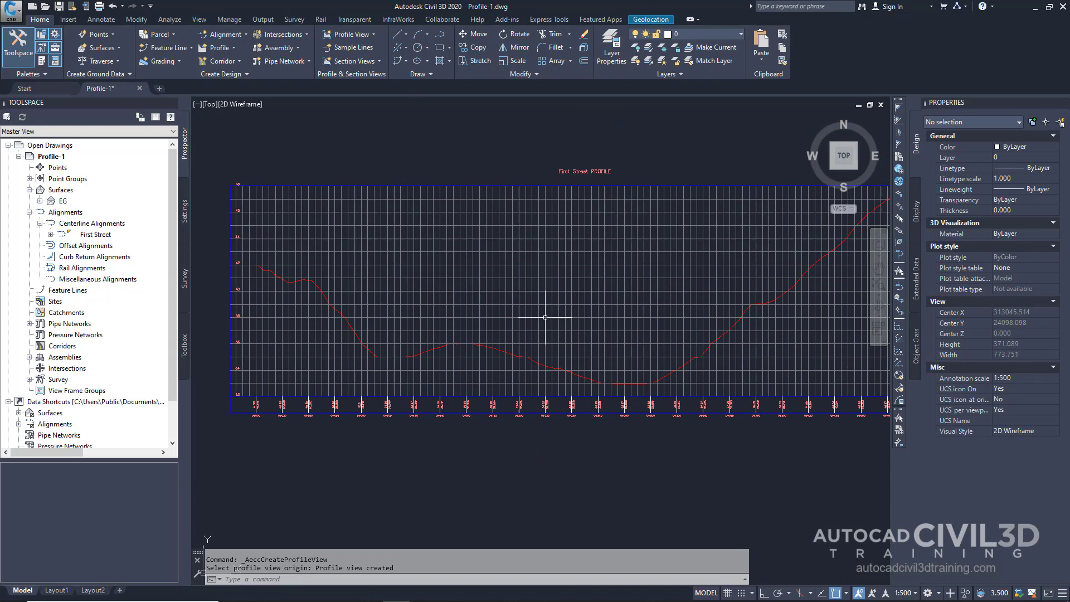
mouse_move(513, 353)
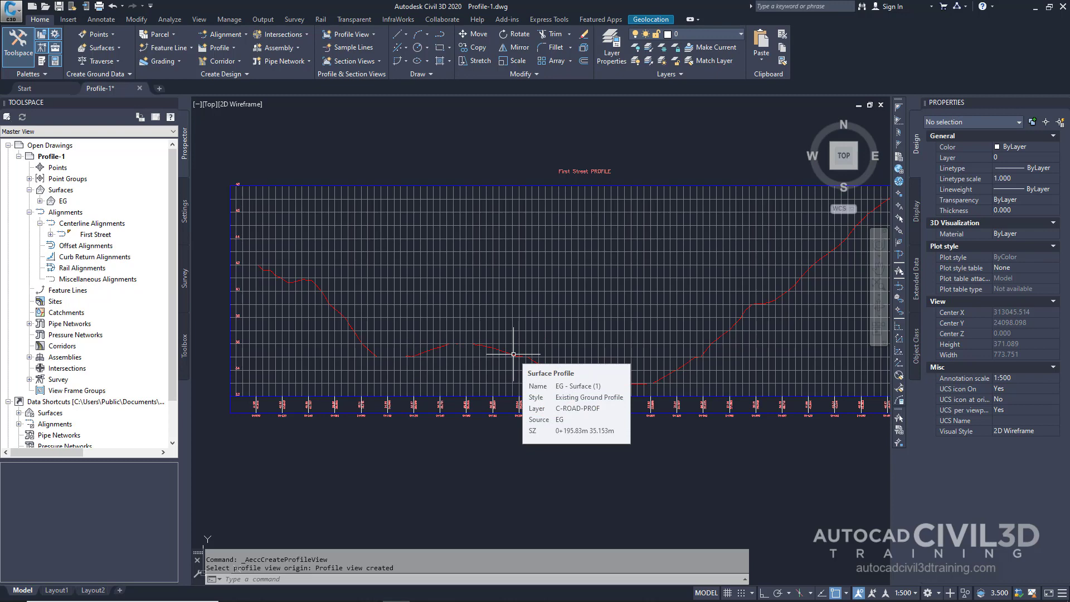
scroll(513, 354, "down", 3)
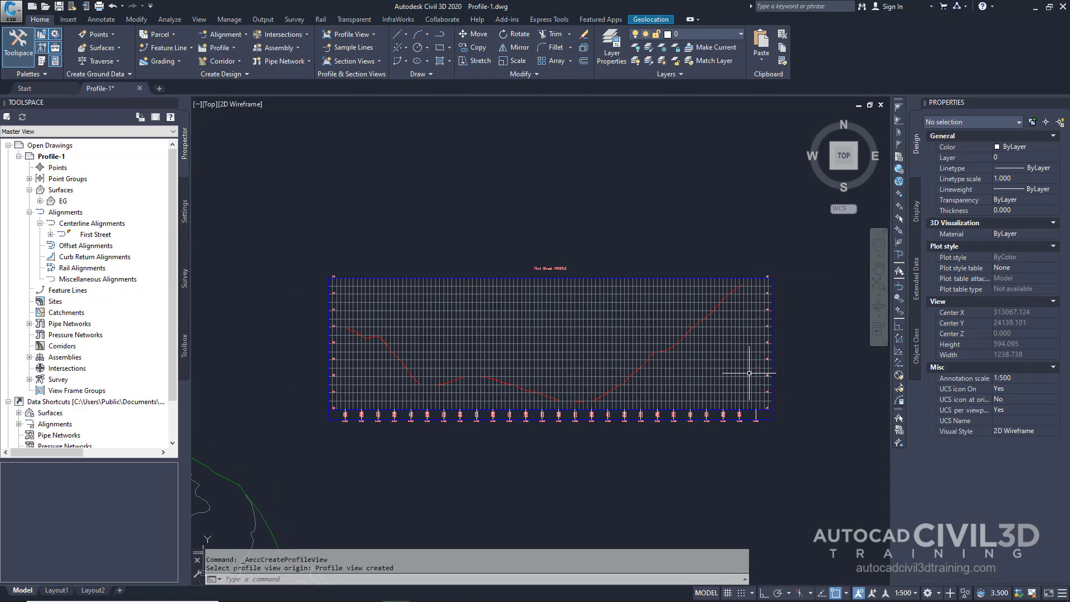
scroll(567, 404, "up", 4)
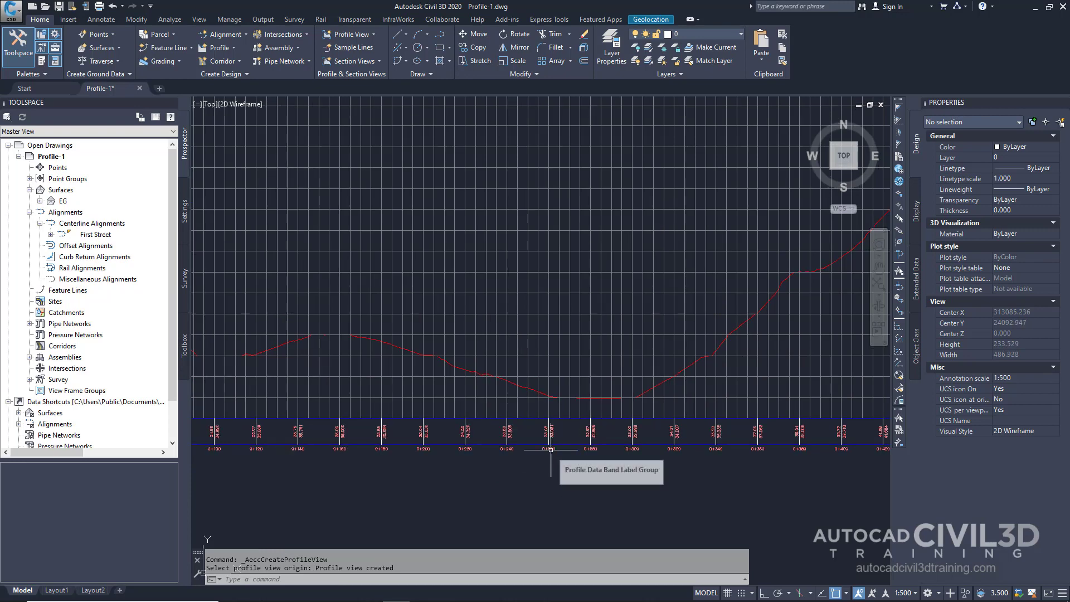
scroll(551, 449, "down", 4)
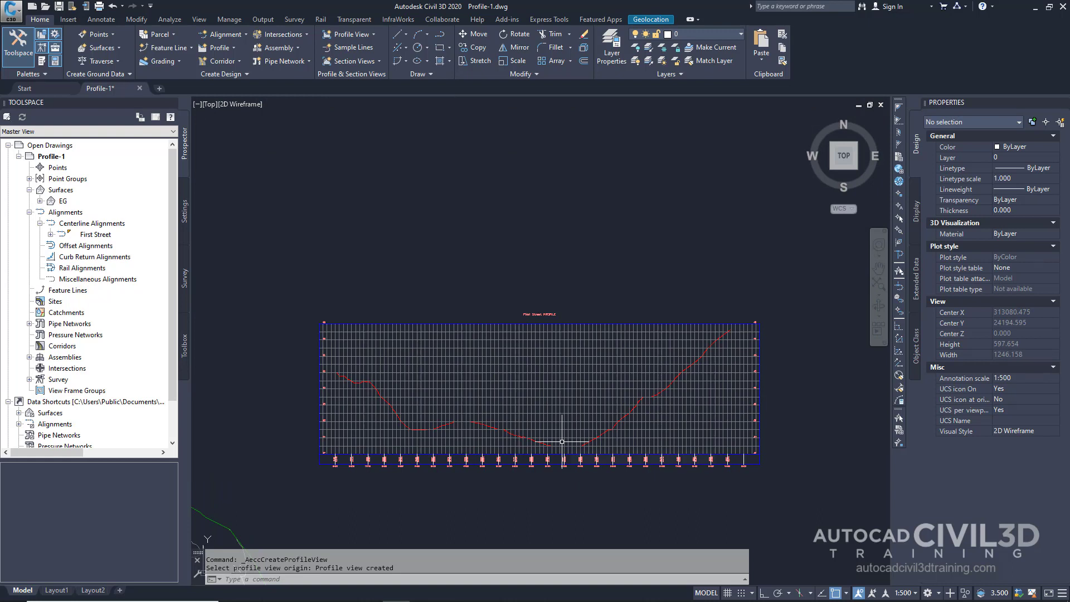
- Thaw the _PROF-ROAD-FGCL-PL layer from the Layer list to reveal the PVI circles
mouse_move(562, 442)
left_click(740, 34)
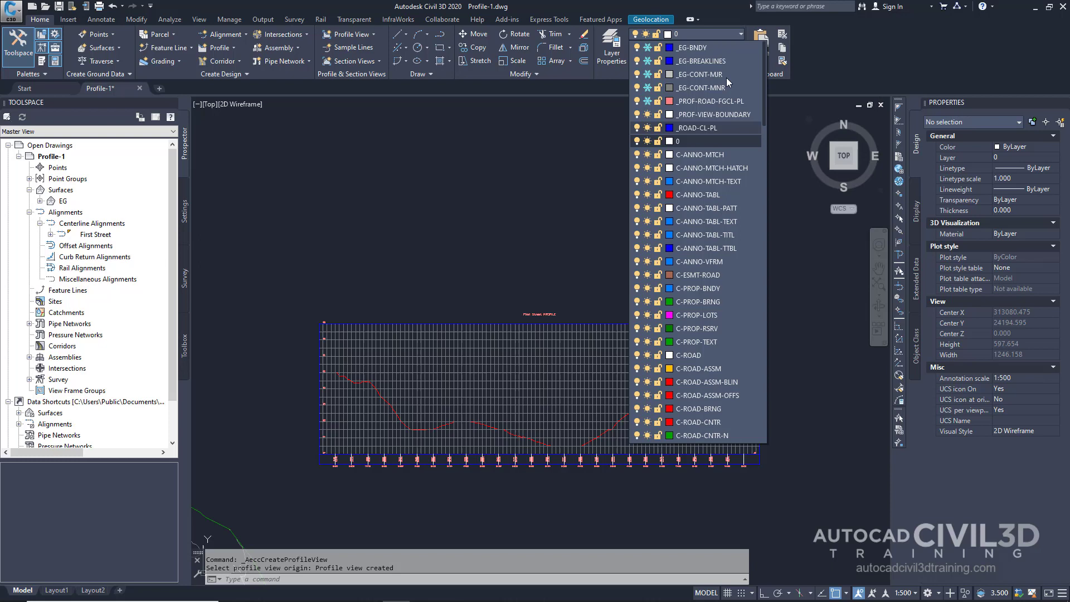
left_click(647, 101)
scroll(557, 370, "up", 3)
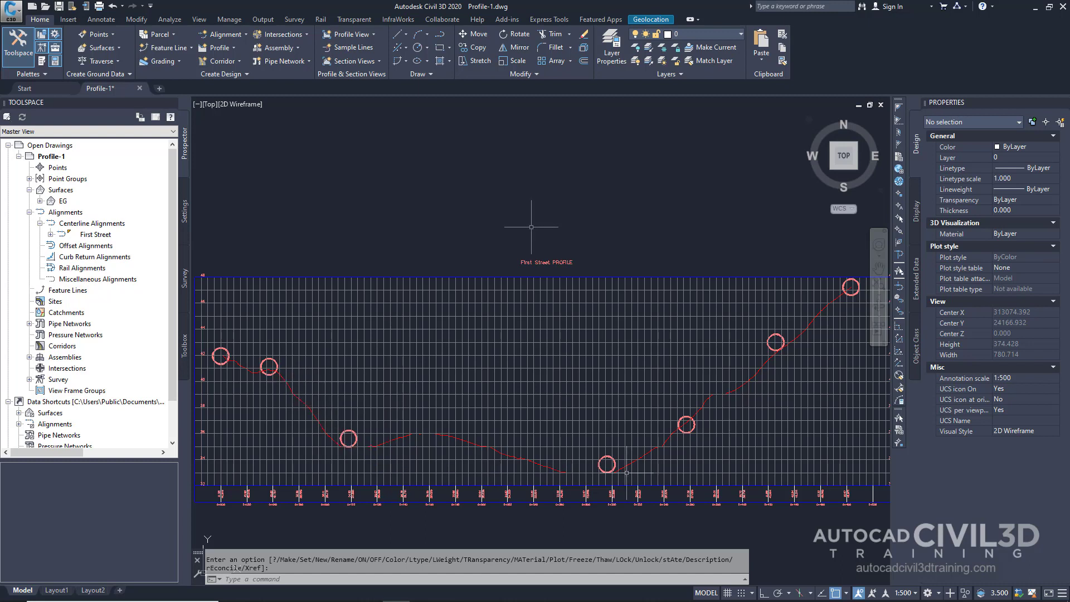
- Start a new First Street profile named 'Finished Grade Centerline - First Street' using Complete Label Set
left_click(234, 49)
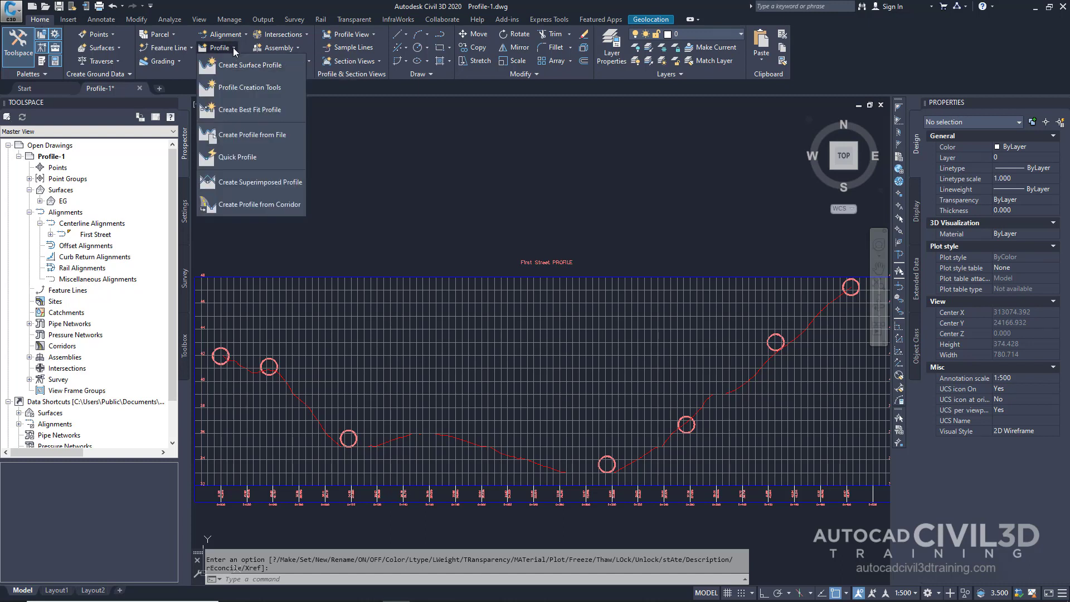
left_click(276, 90)
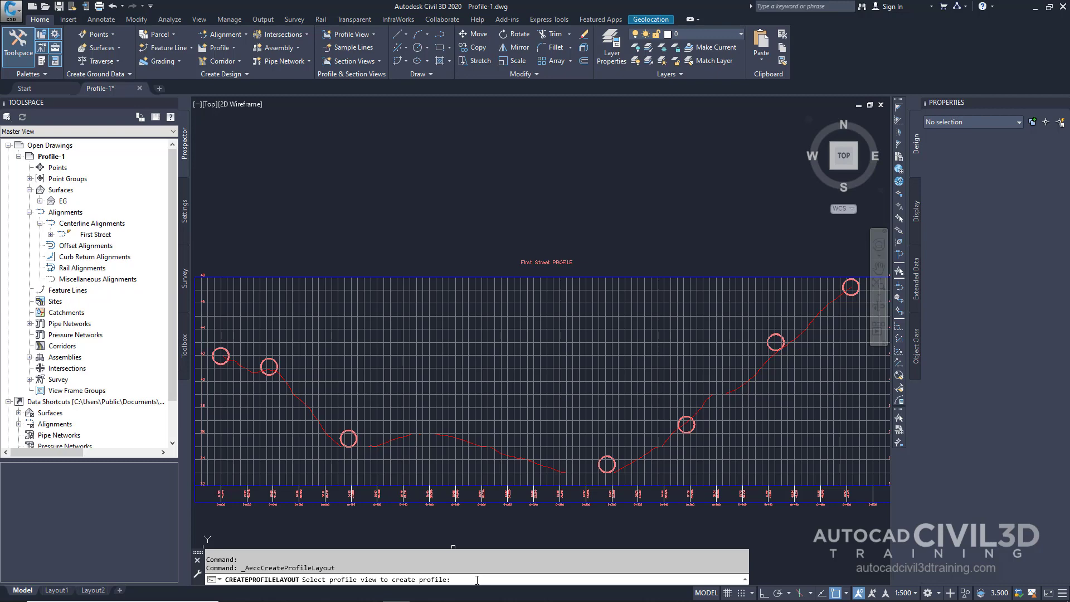
left_click(457, 381)
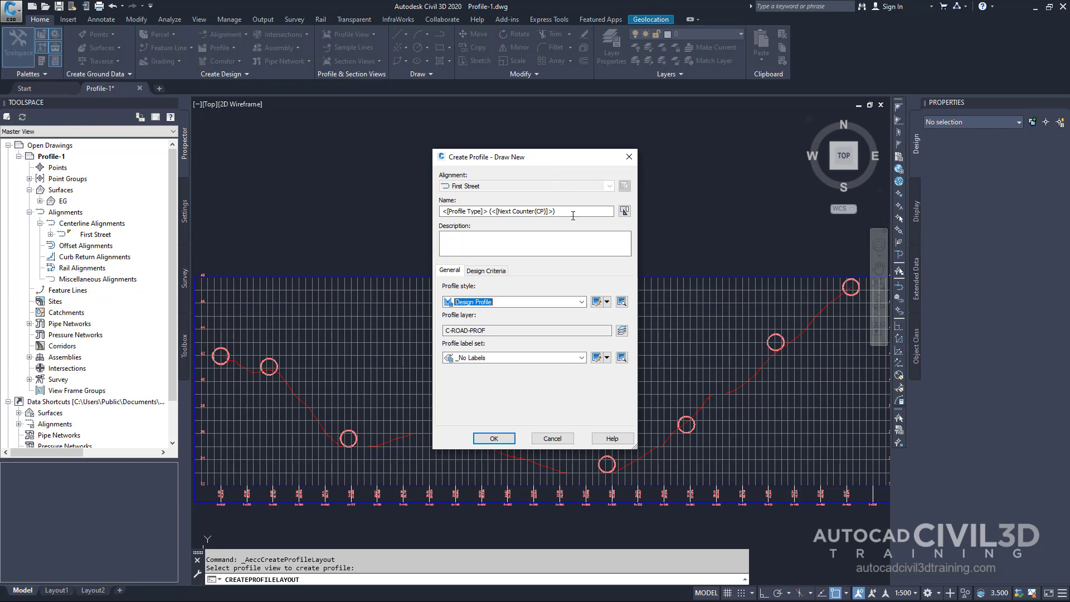
left_click_drag(568, 211, 433, 216)
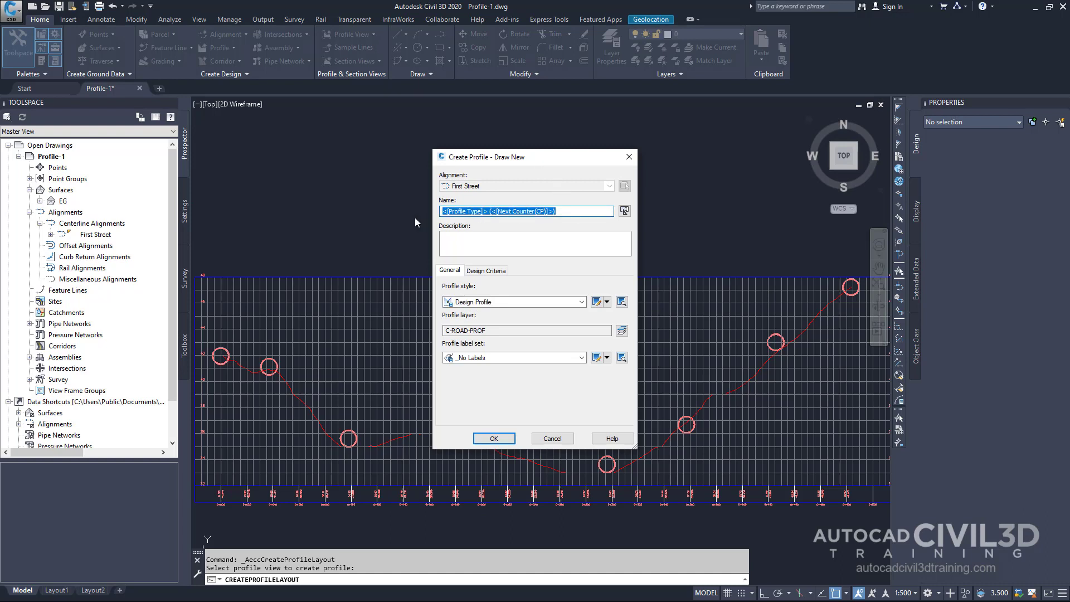
type("Finish")
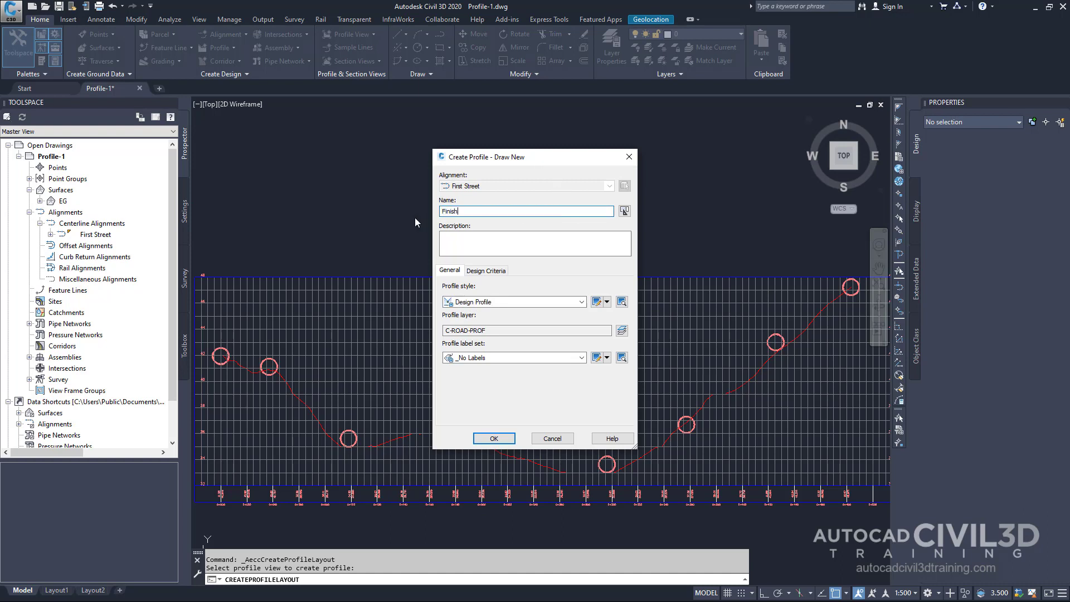
type("ed Grade Centerline - First Street")
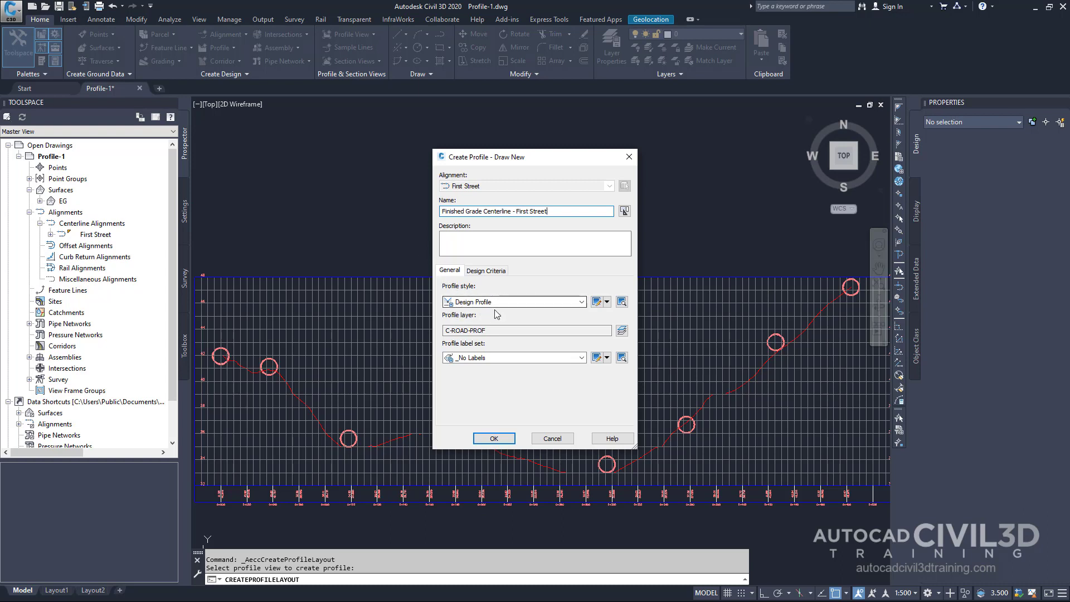
left_click(503, 361)
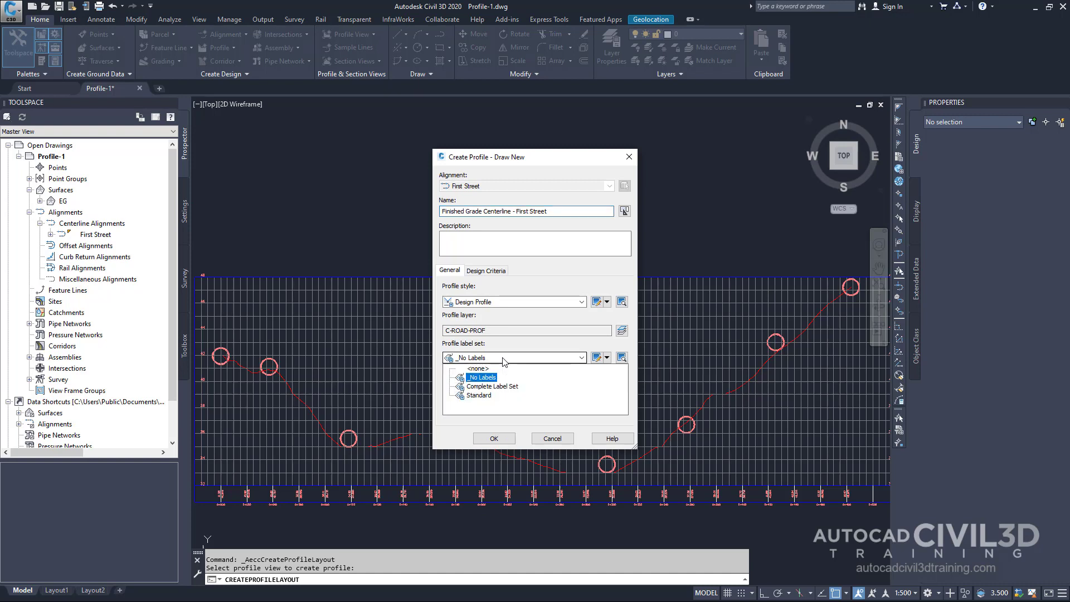
left_click(514, 389)
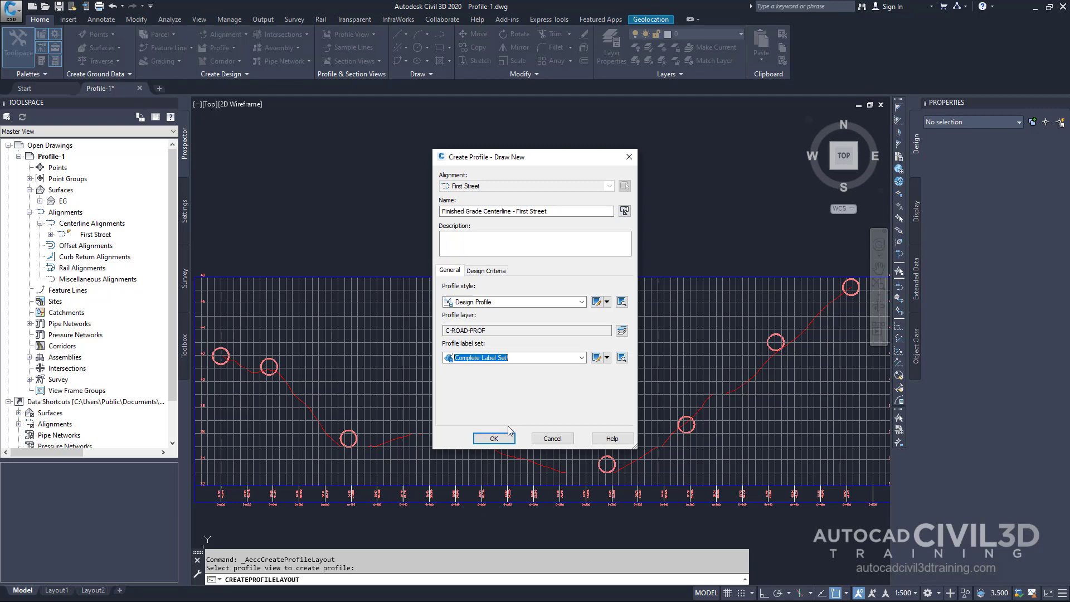
- Create the profile, choose Draw Tangents With Curves, and make sure object snap is on
left_click(494, 439)
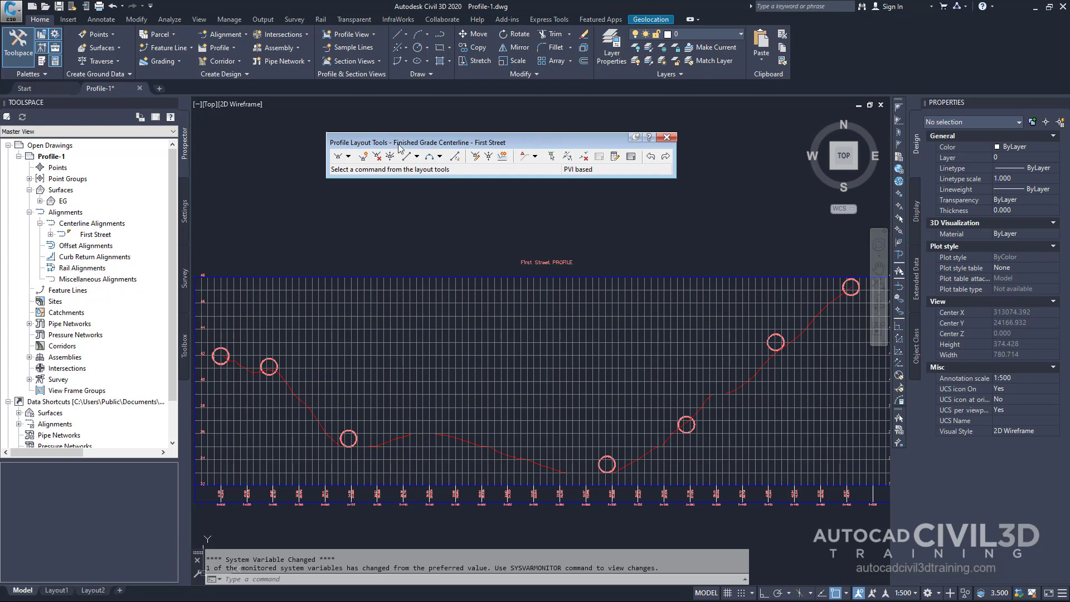
left_click(348, 157)
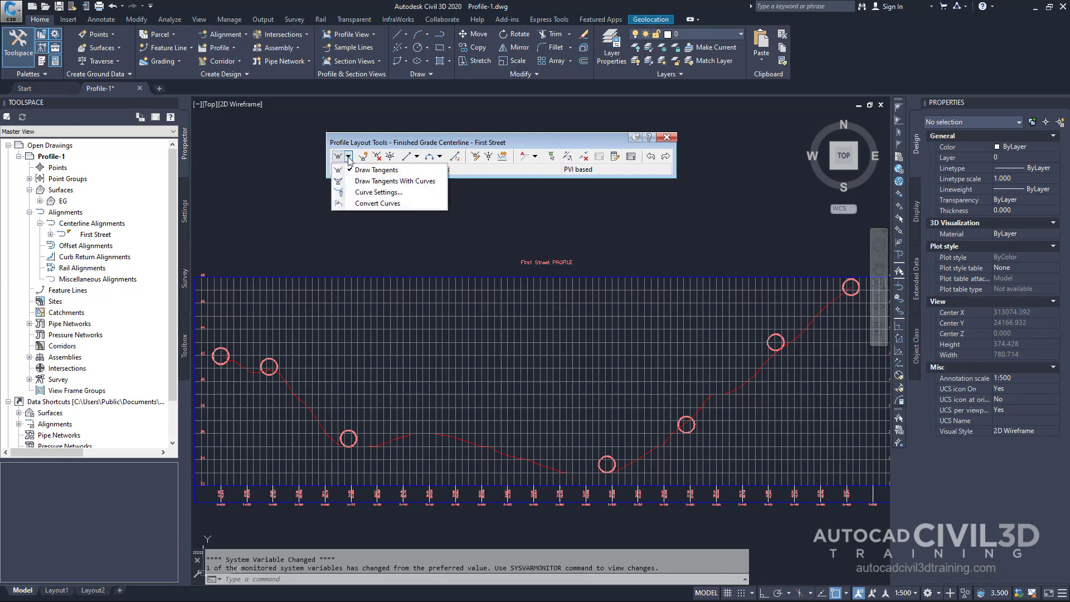
left_click(439, 182)
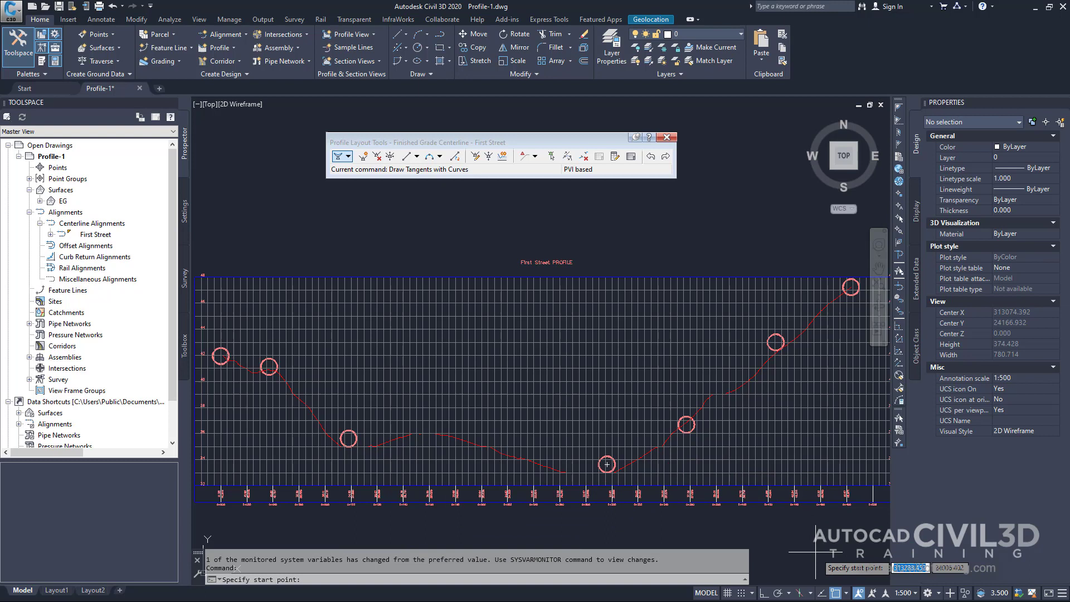
double_click(835, 592)
double_click(835, 593)
left_click(846, 593)
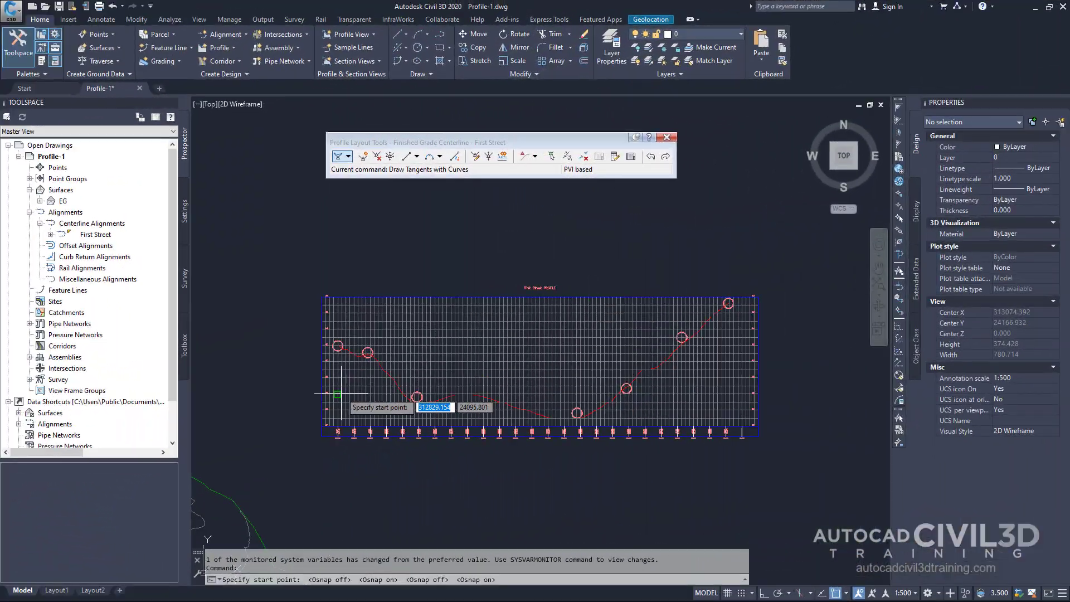
- Start the finished grade profile at the first PVI circle and continue through the second and third
scroll(337, 394, "up", 6)
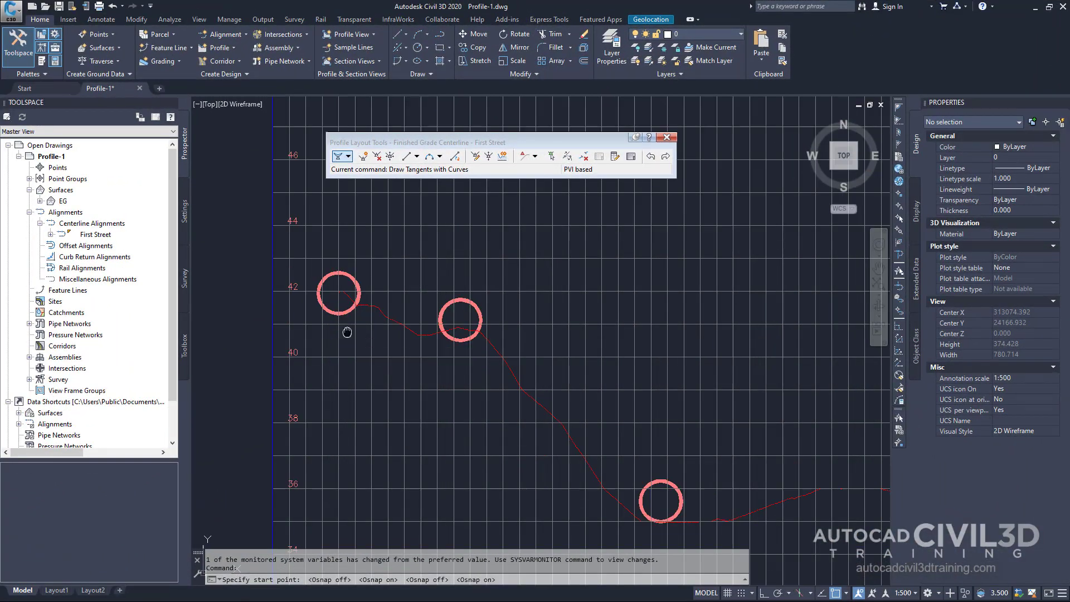
scroll(345, 346, "down", 1)
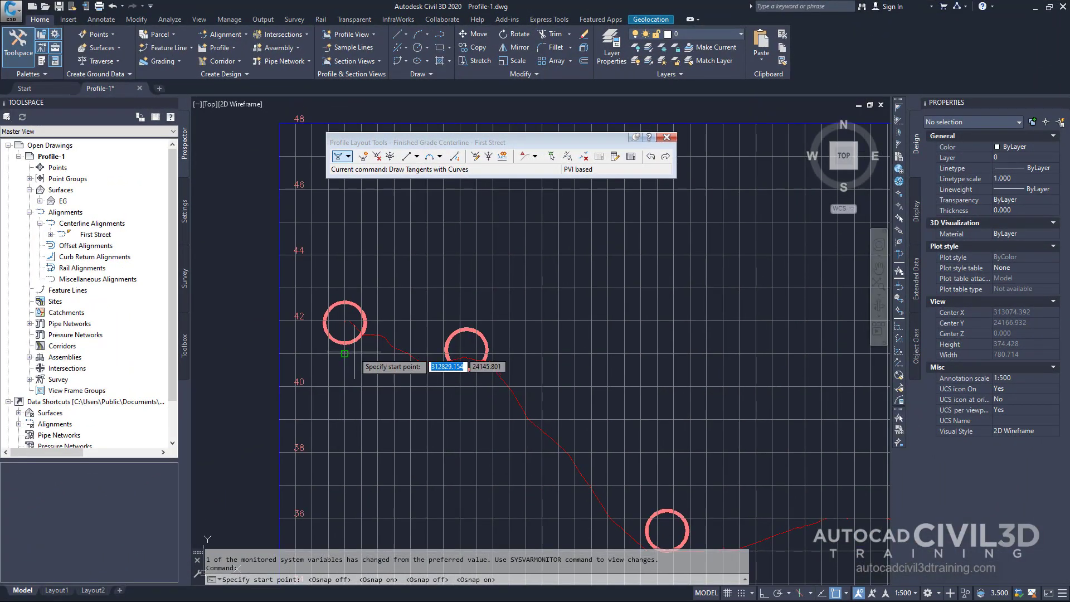
left_click(346, 321)
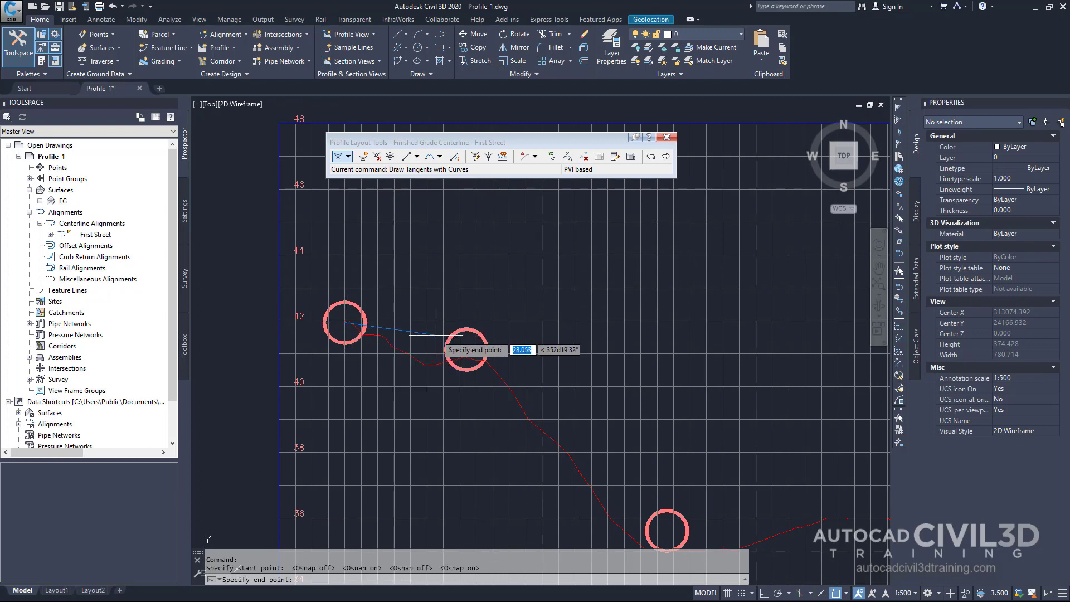
left_click(467, 350)
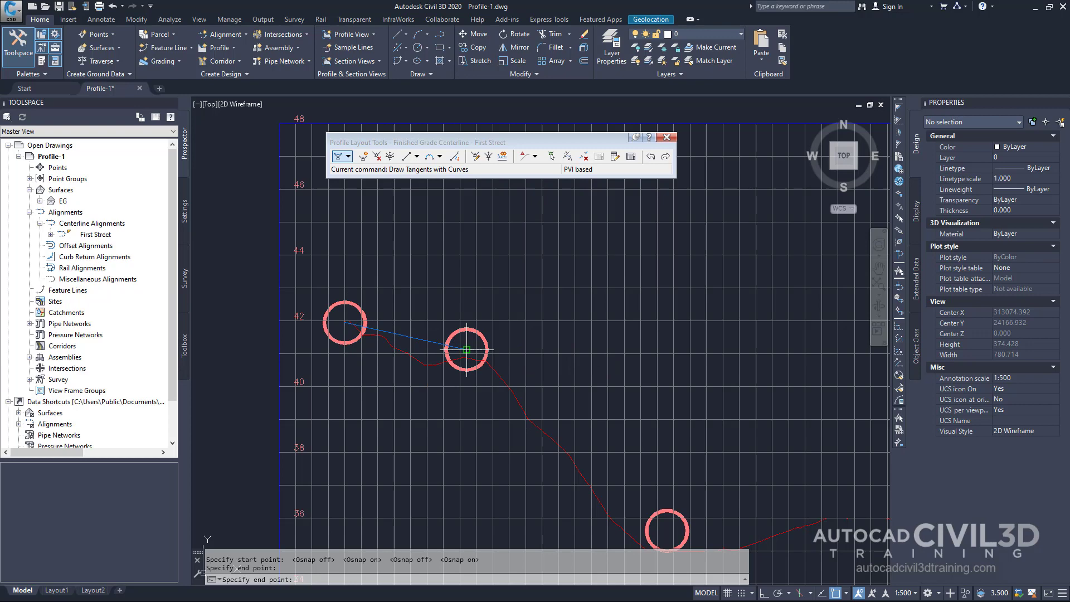
middle_click_drag(588, 440, 450, 317)
left_click(530, 408)
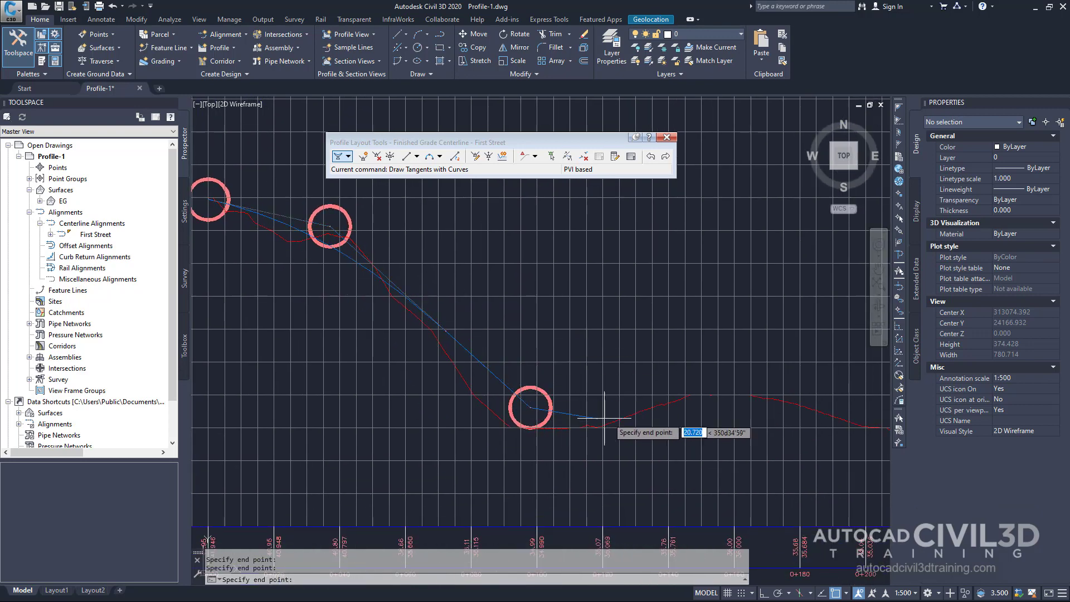
- Continue the profile through the remaining PVI circles, then zoom extents to view it whole
middle_click_drag(609, 428, 423, 405)
middle_click_drag(505, 410, 197, 327)
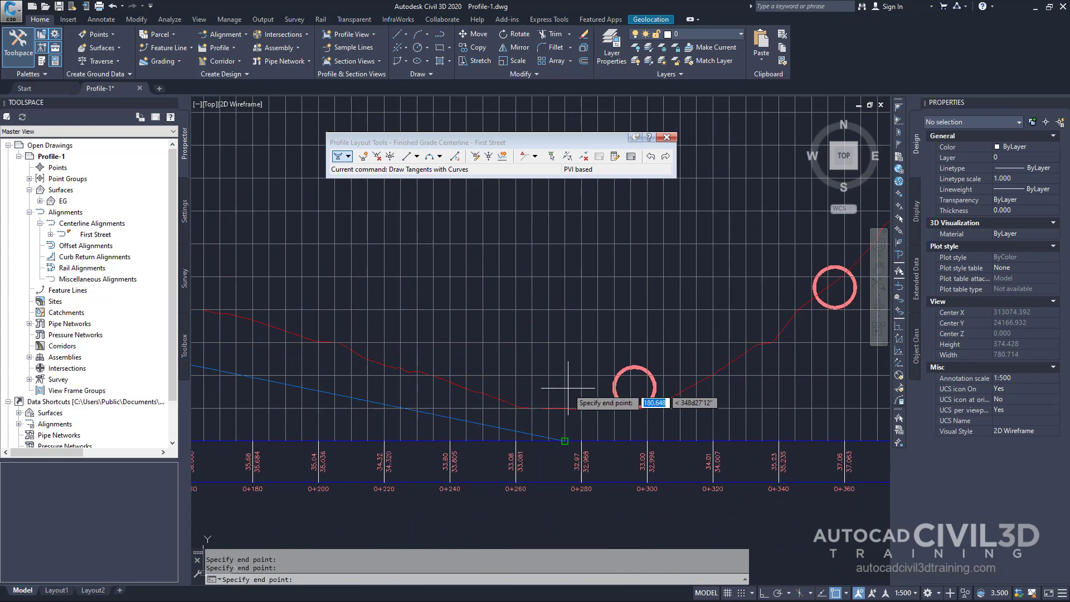
left_click(635, 386)
middle_click_drag(719, 341, 422, 461)
left_click(523, 405)
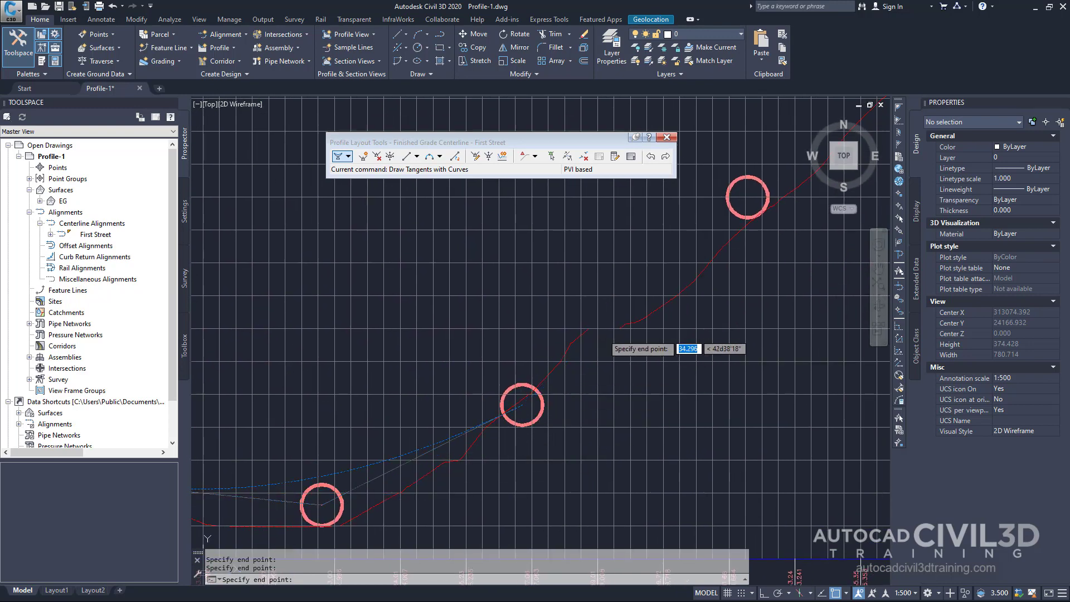
middle_click_drag(608, 329, 401, 552)
left_click(541, 421)
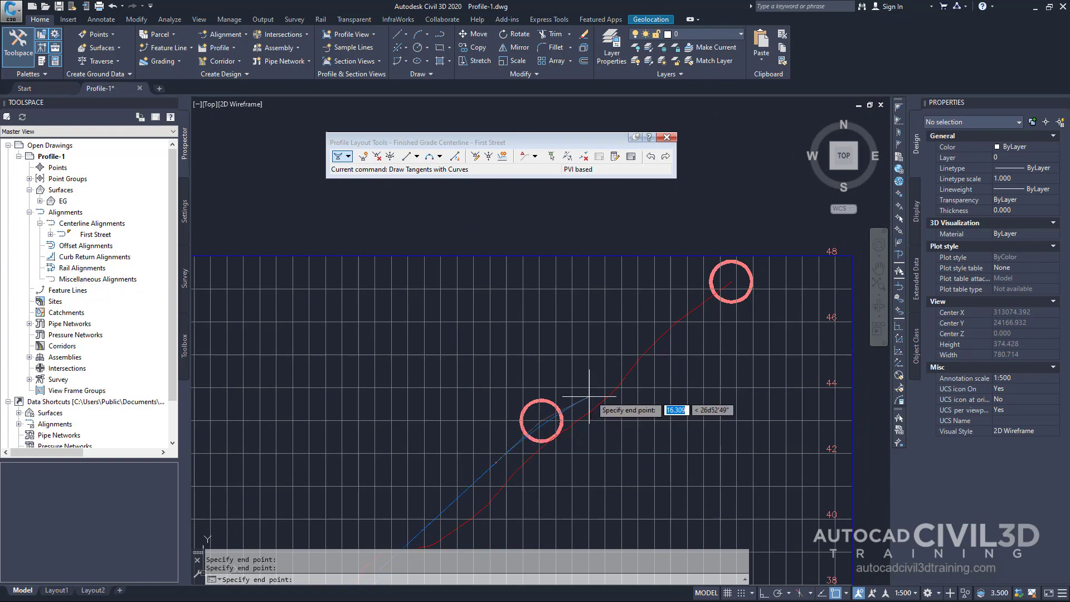
middle_click_drag(585, 389, 331, 453)
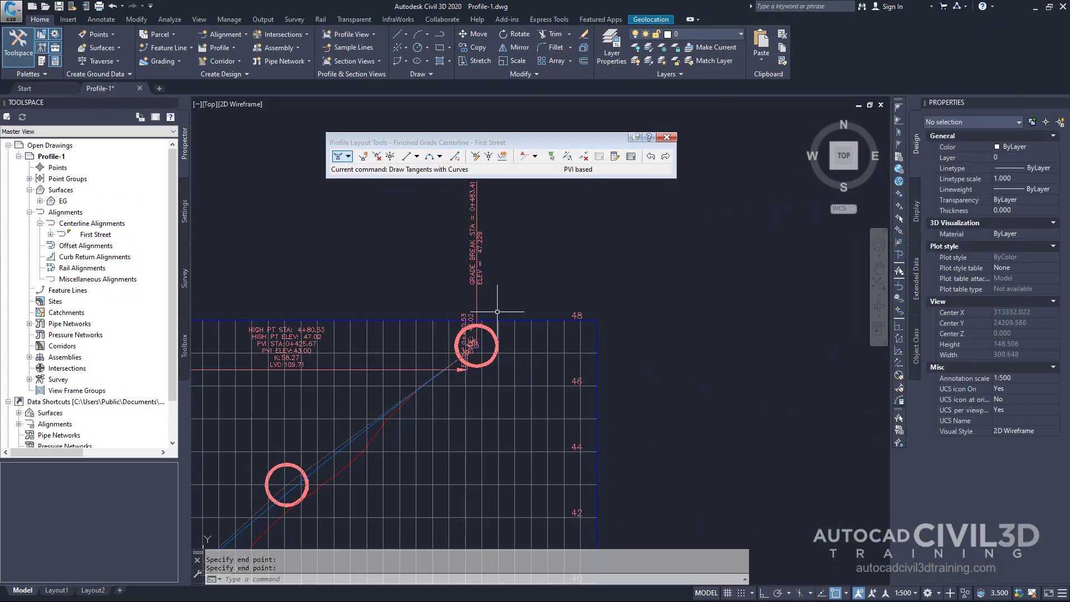
middle_click(509, 306)
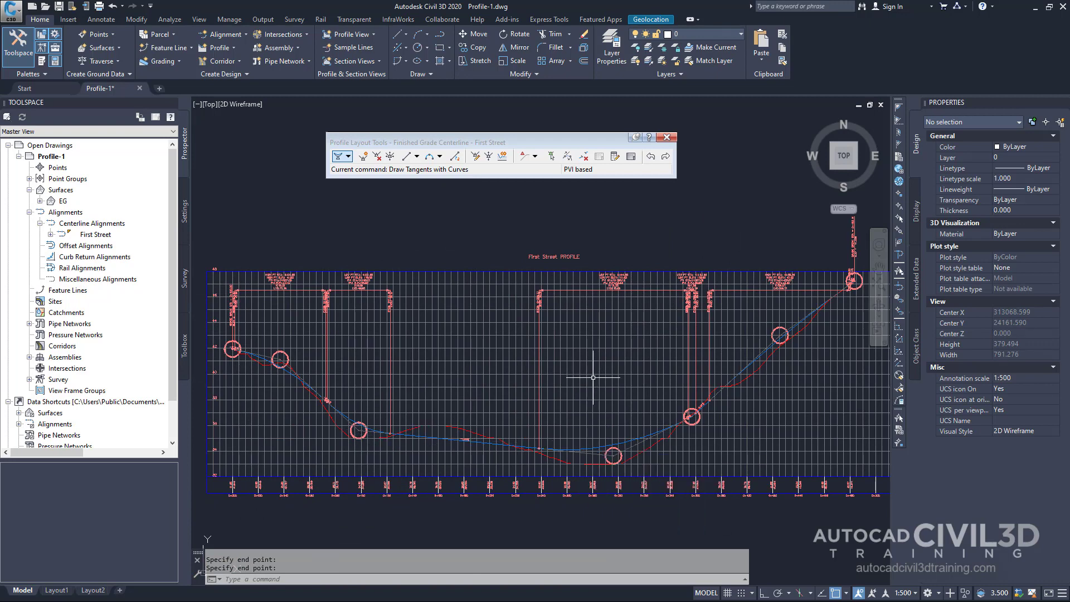
- Close Profile Layout Tools and freeze the _PROF-ROAD-FGCL-PL layer to hide the PVI circles
left_click(667, 137)
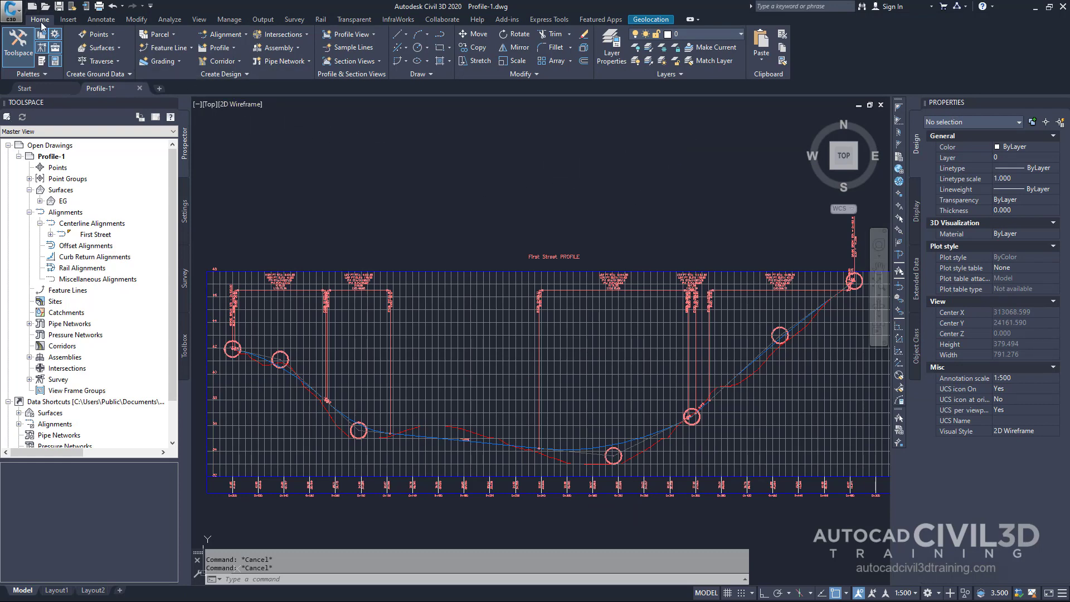
left_click(741, 35)
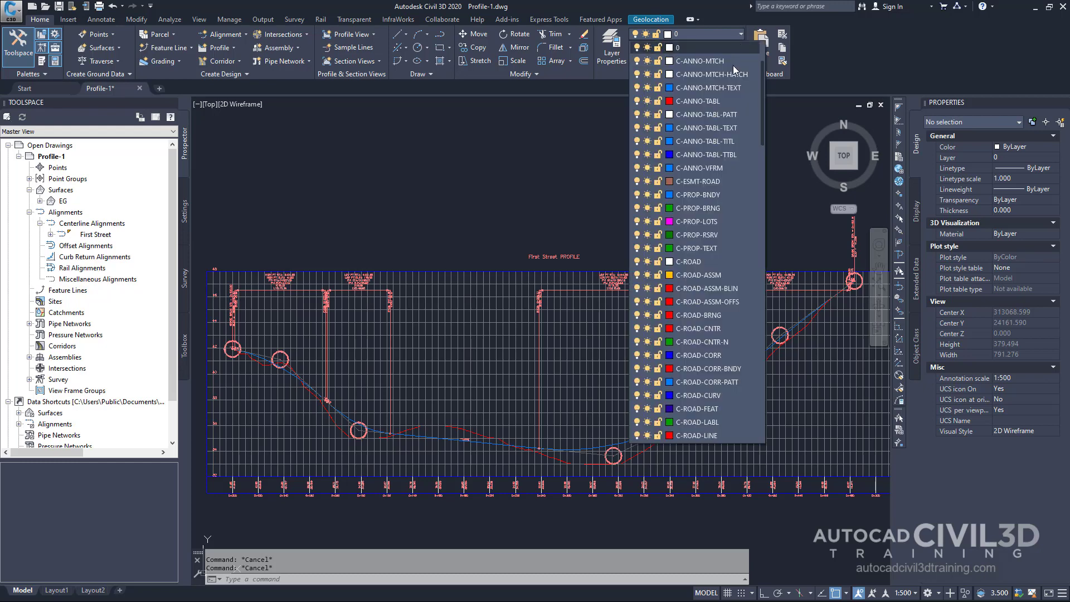
scroll(726, 106, "up", 3)
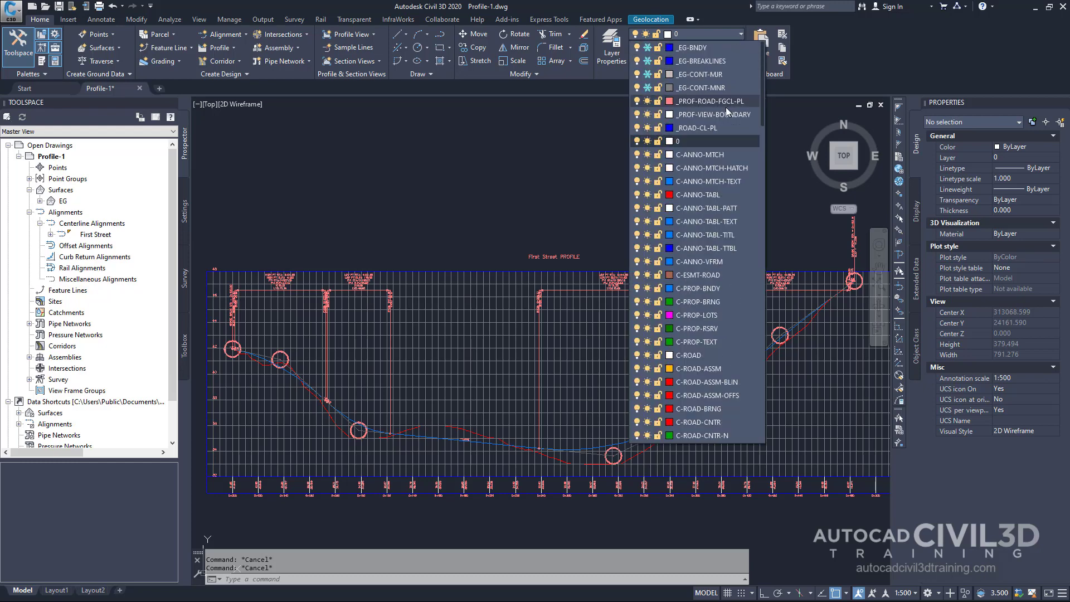
left_click(648, 101)
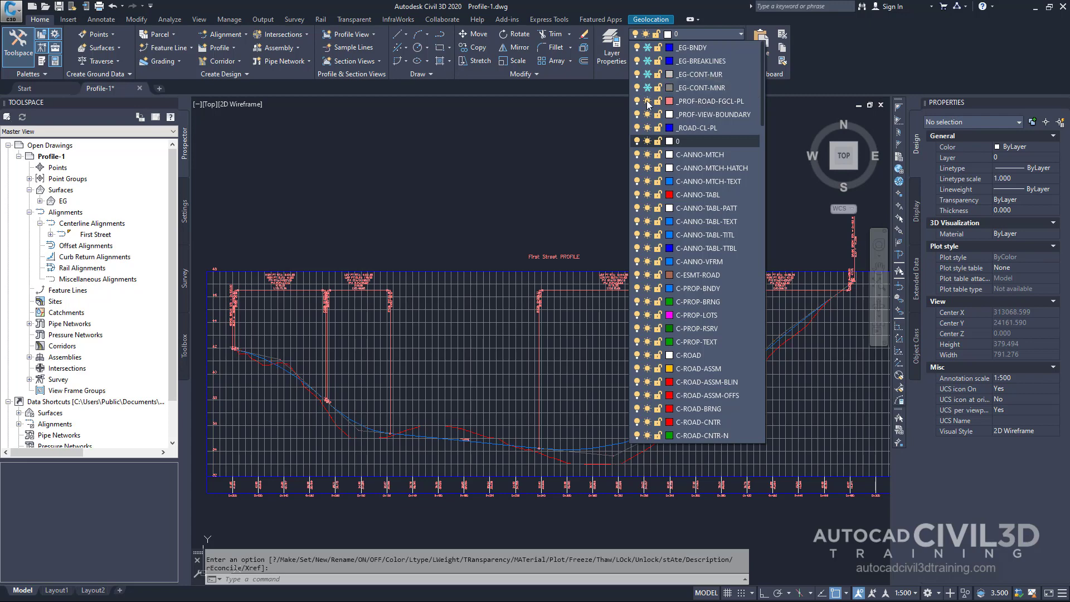
left_click(643, 157)
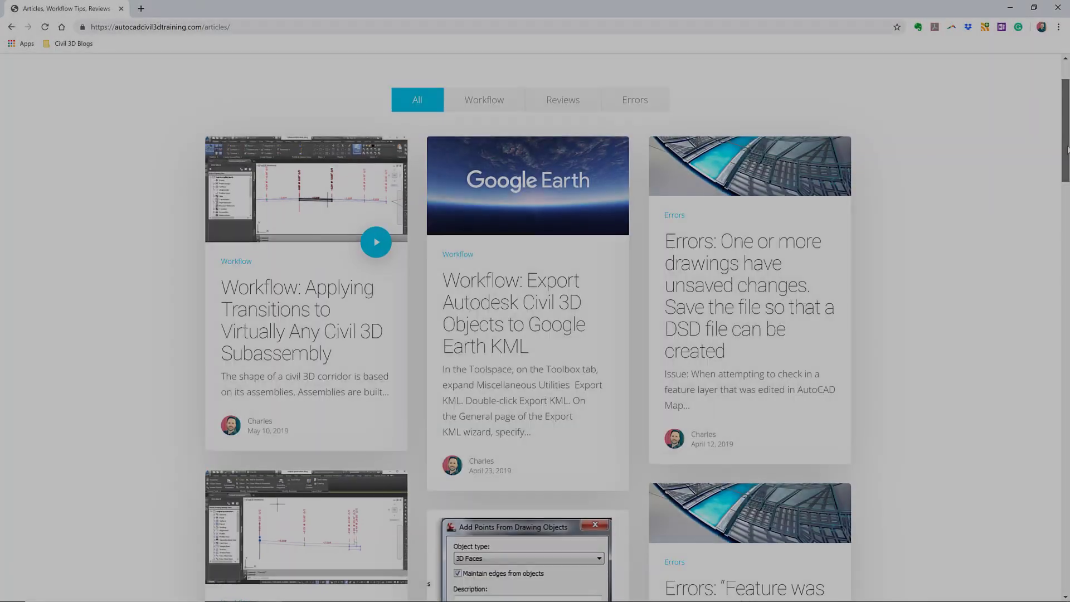
- Scroll the autocadcivil3dtraining.com articles page down to the workflow tips sign-up section
scroll(535, 301, "down", 2)
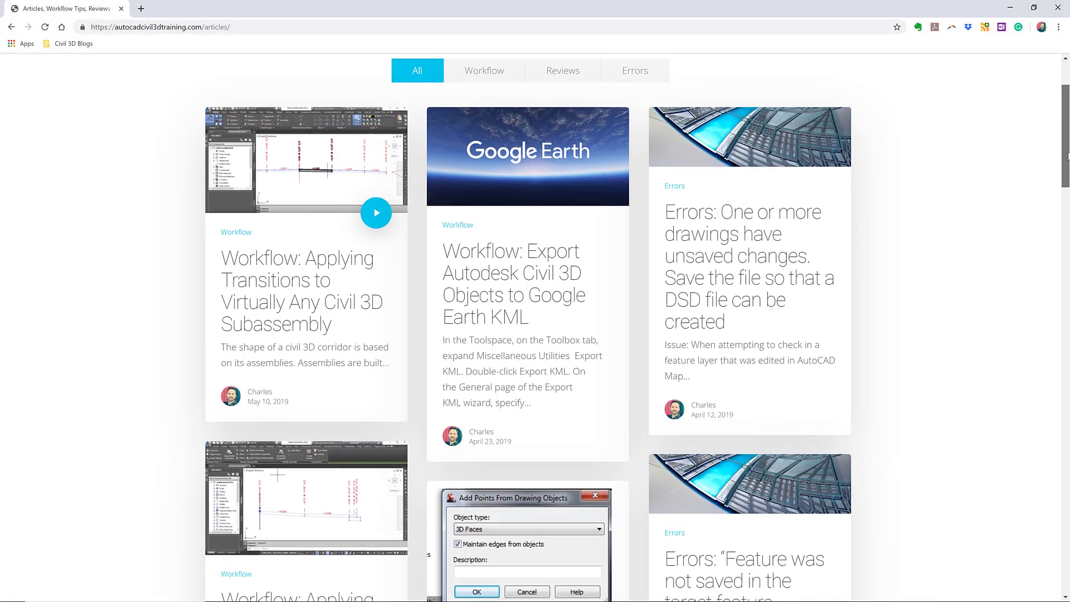